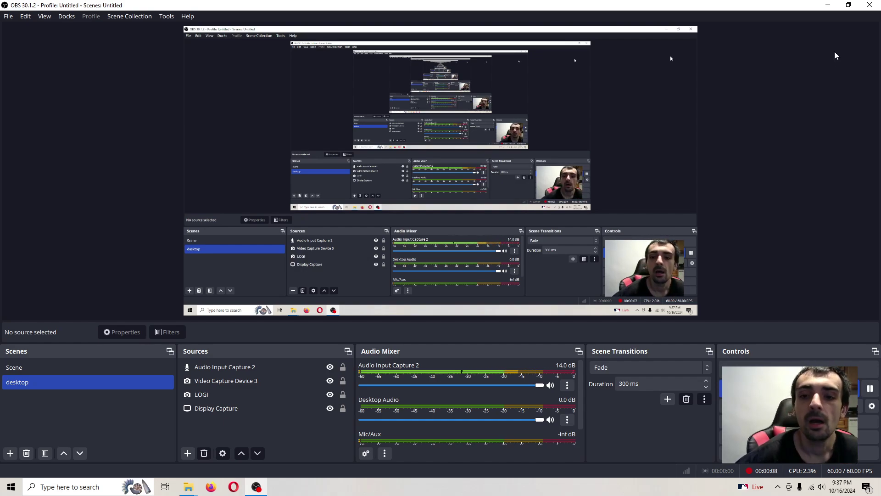
- Minimize OBS Studio to reveal the USB Drive (E:) and New folder (25) Explorer windows
click(828, 5)
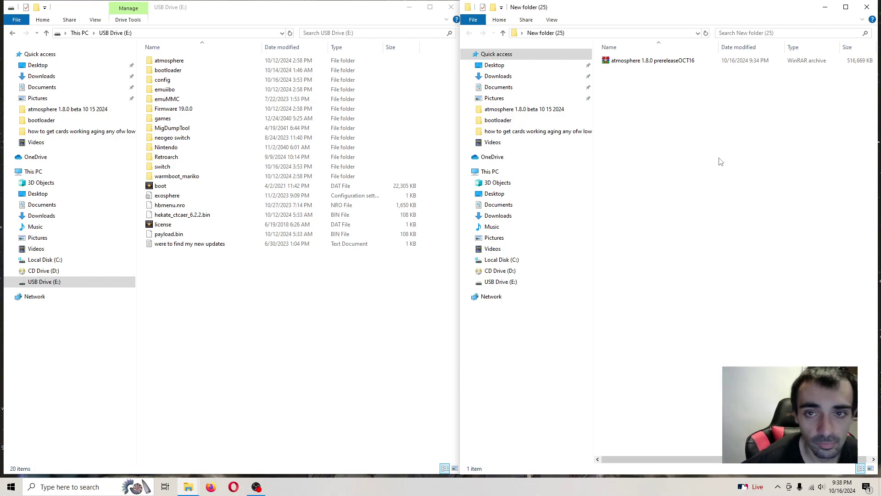
- Extract the atmosphere 1.8.0 prereleaseOCT16 archive into its current folder
click(670, 64)
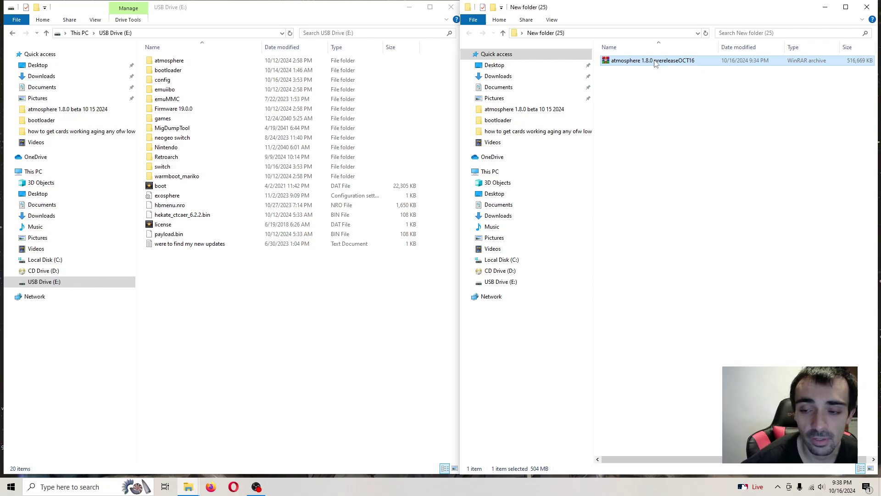
right_click(655, 63)
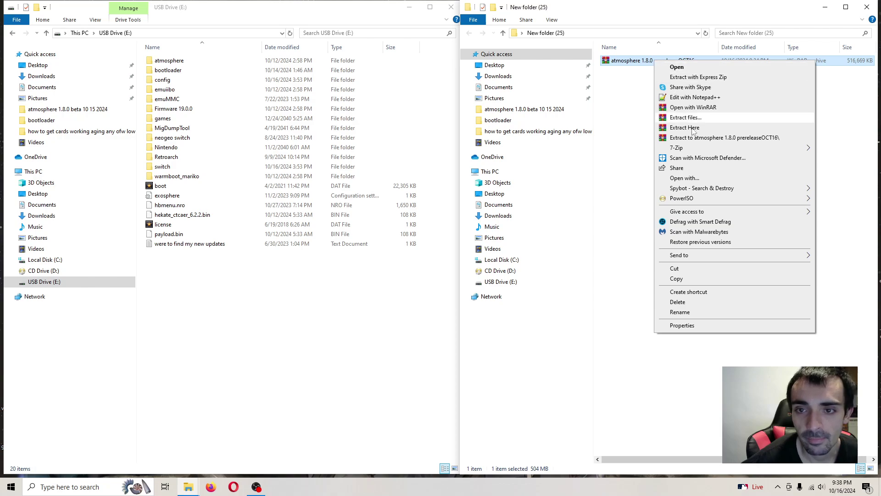
click(696, 129)
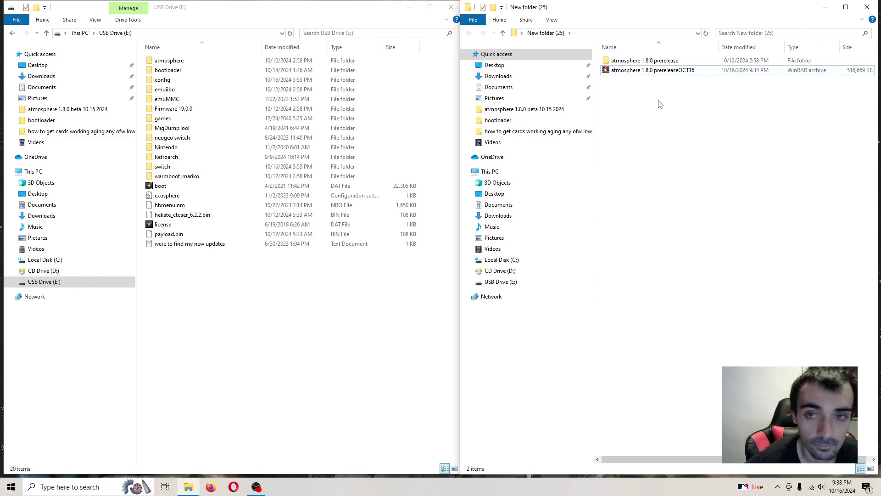
- Open the extracted atmosphere 1.8.0 prerelease folder and review its 14 items
double_click(662, 64)
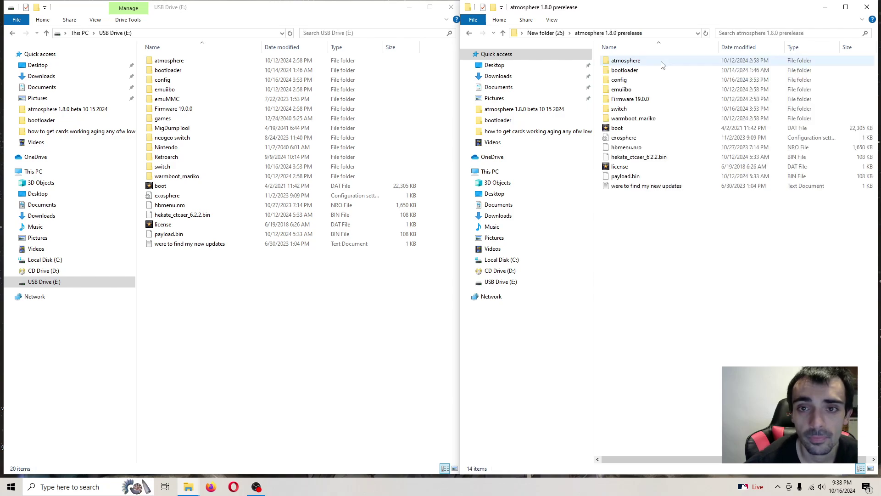
drag(650, 240, 657, 59)
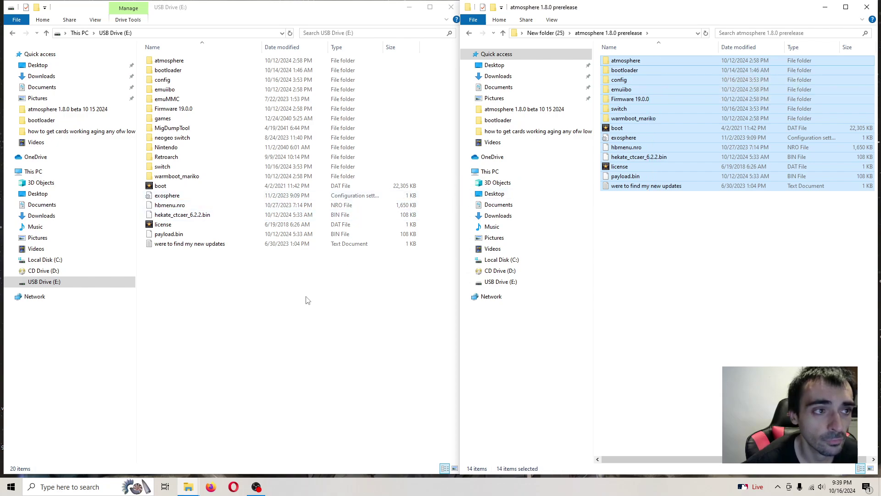
click(699, 294)
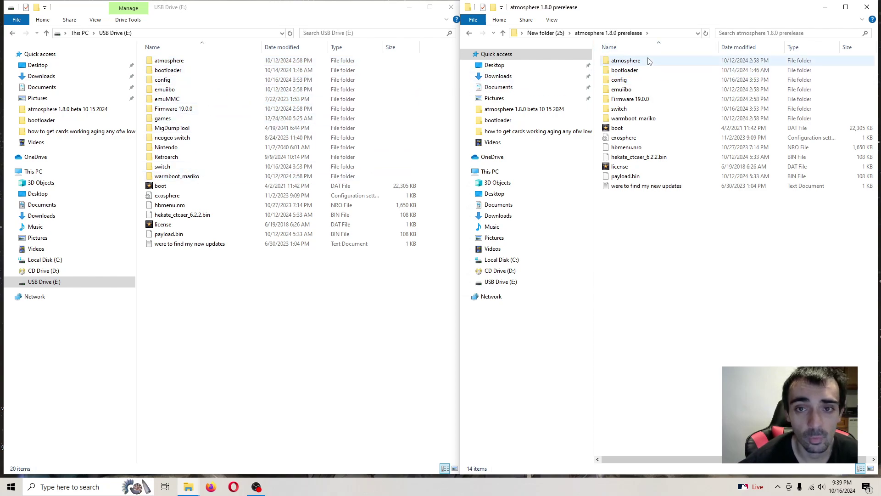
click(224, 64)
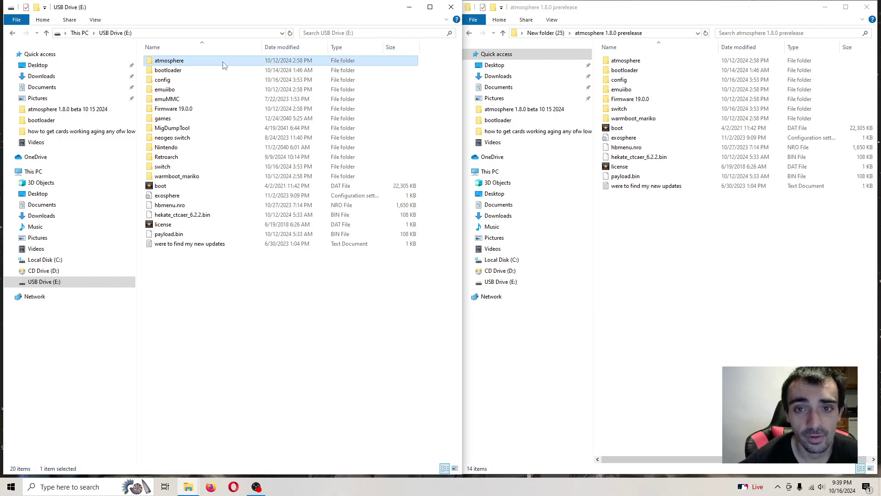
ctrl+click(208, 71)
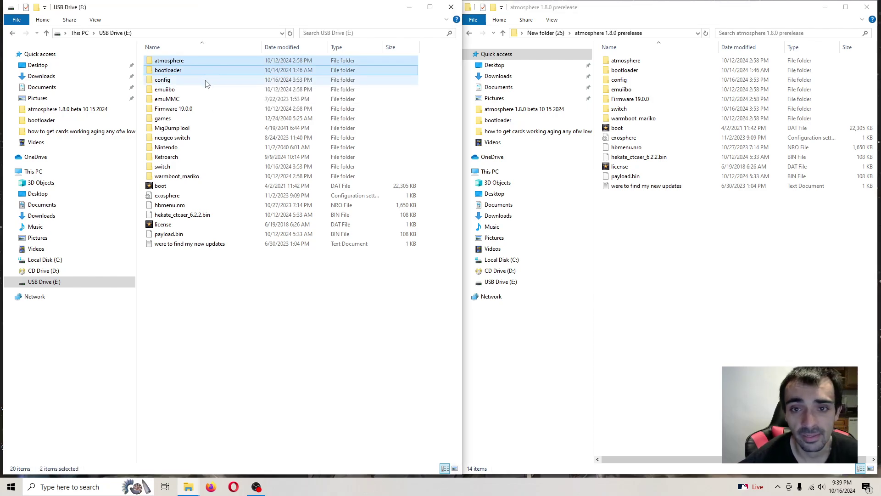
ctrl+click(205, 83)
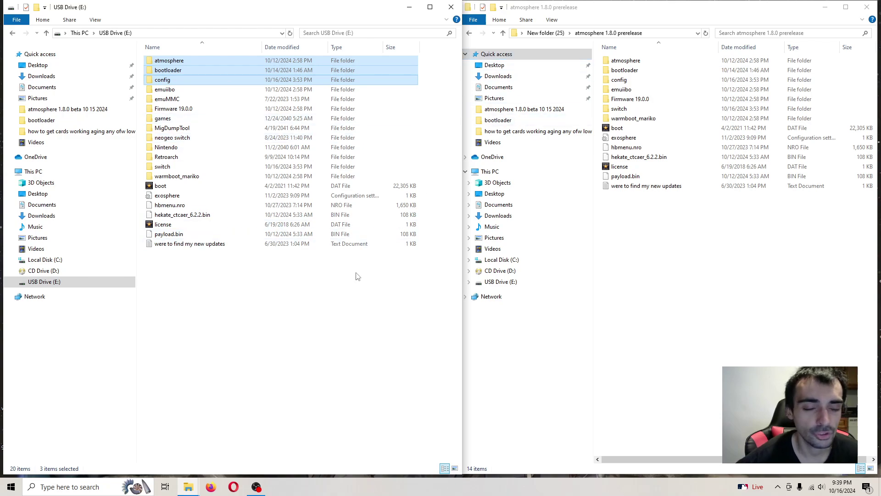
click(330, 306)
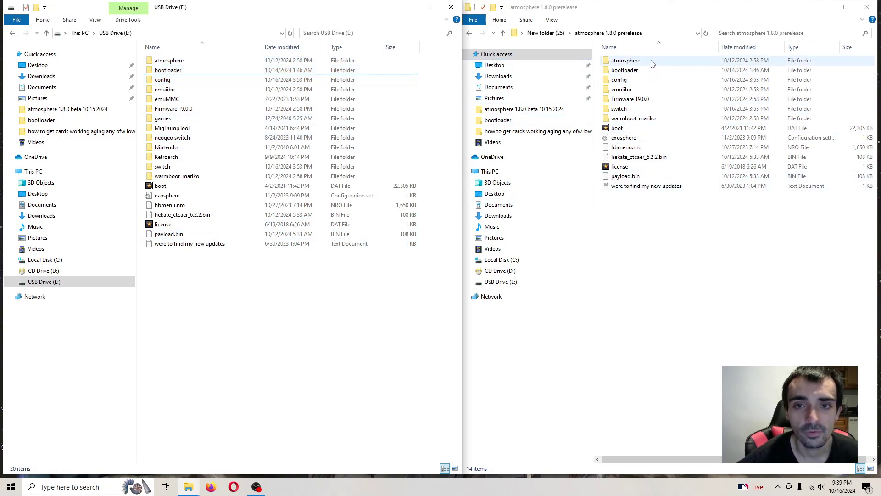
click(220, 64)
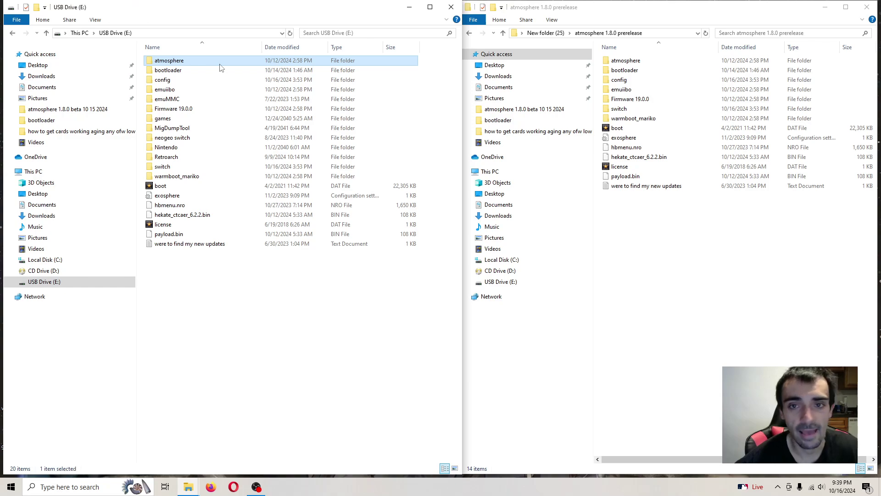
click(205, 82)
click(293, 297)
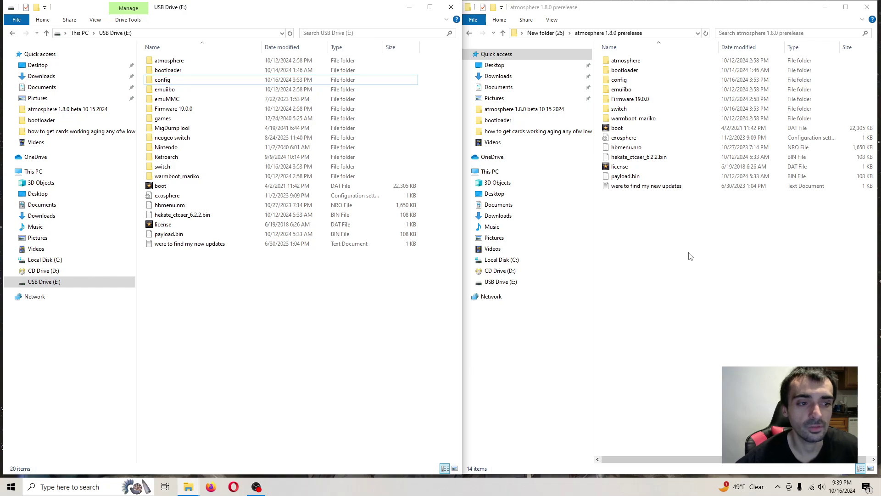
key(p)
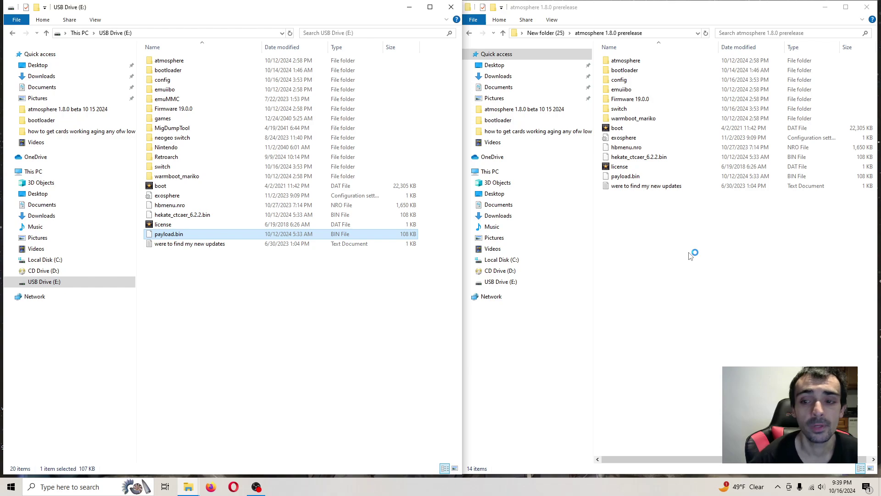
- Copy all 14 pack items onto USB Drive (E:), replacing the existing files
drag(651, 257, 642, 59)
right_click(642, 67)
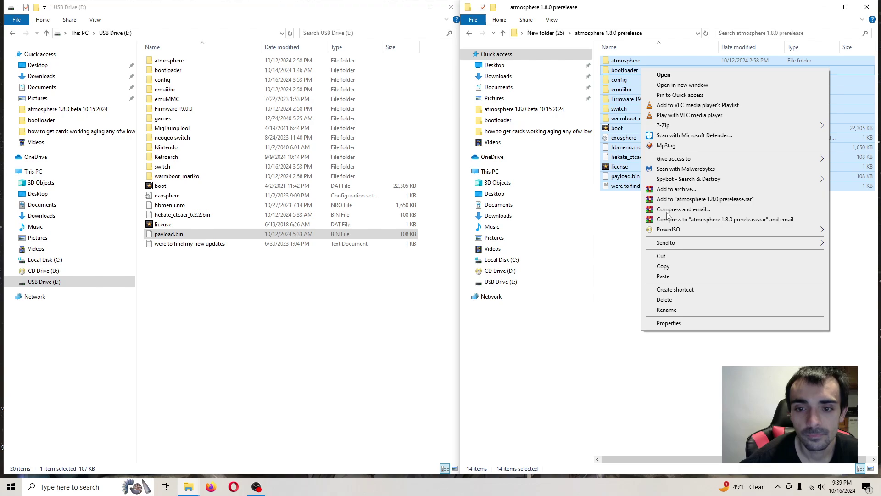
click(665, 266)
click(316, 317)
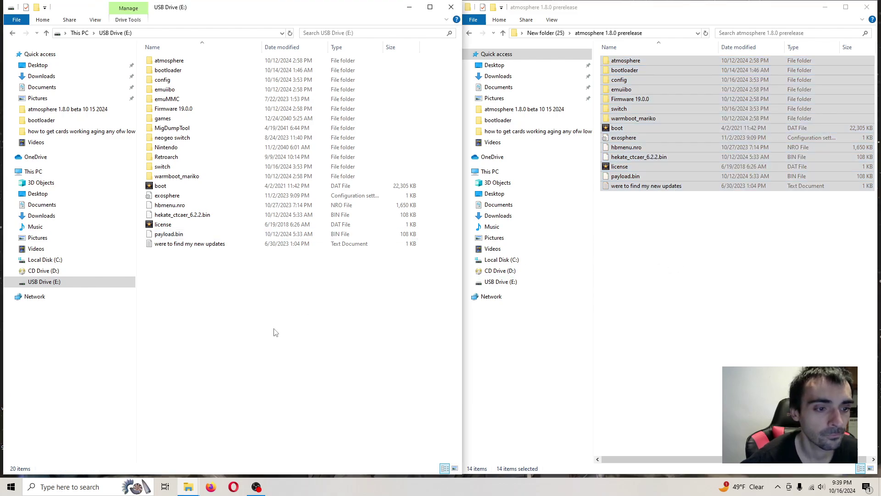
right_click(273, 332)
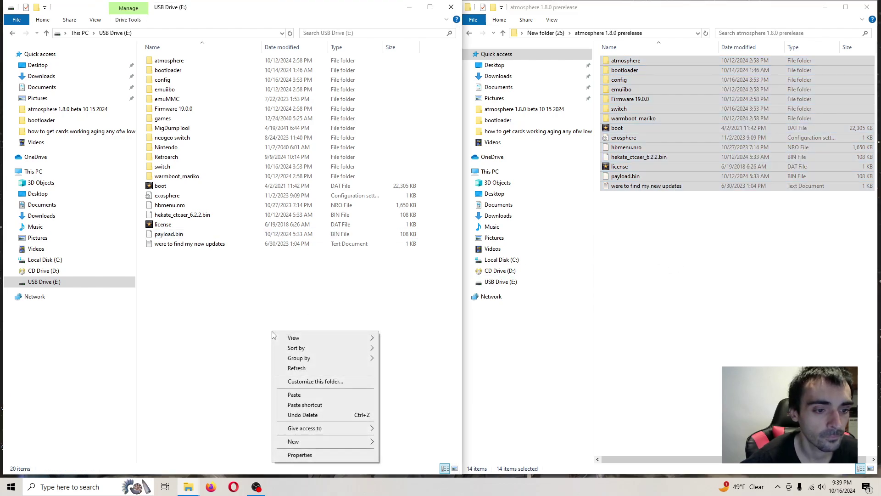
click(296, 394)
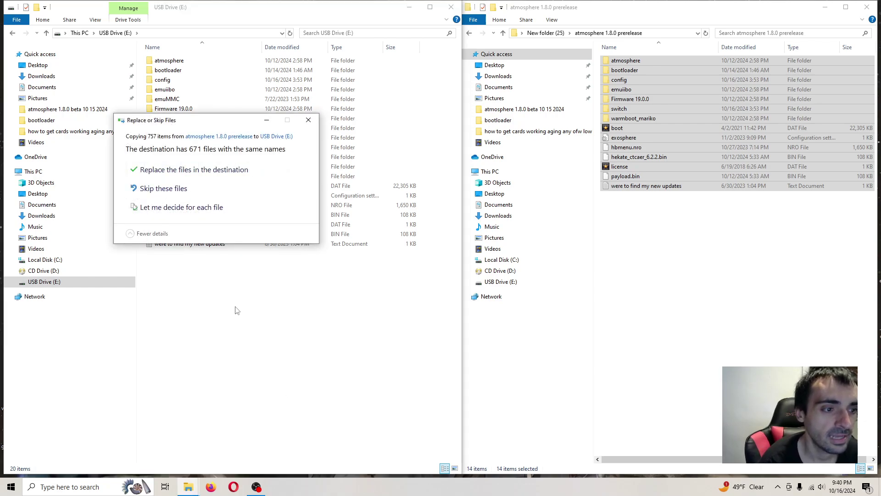
click(198, 169)
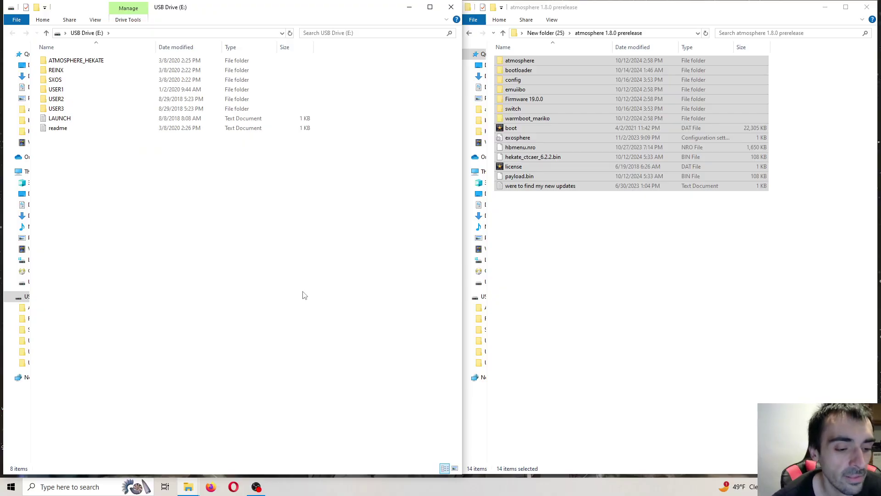
- Replace payload.bin in ATMOSPHERE_HEKATE with the pack's new payload.bin
click(561, 252)
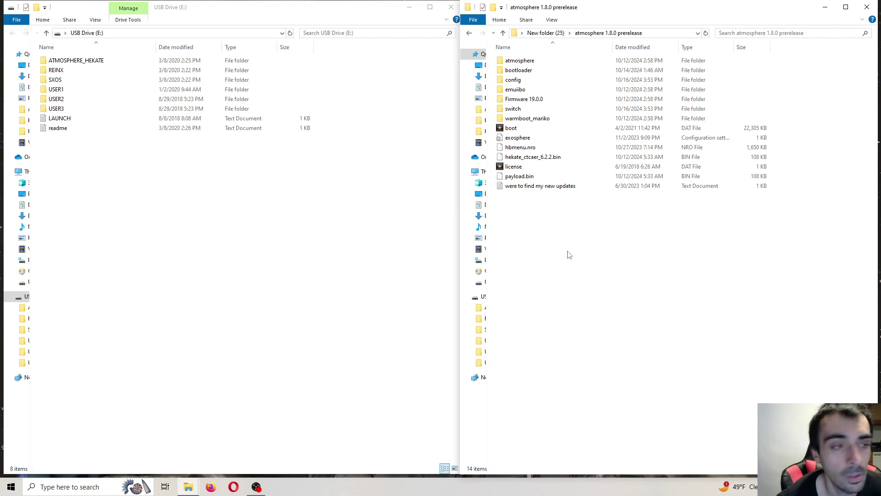
double_click(94, 64)
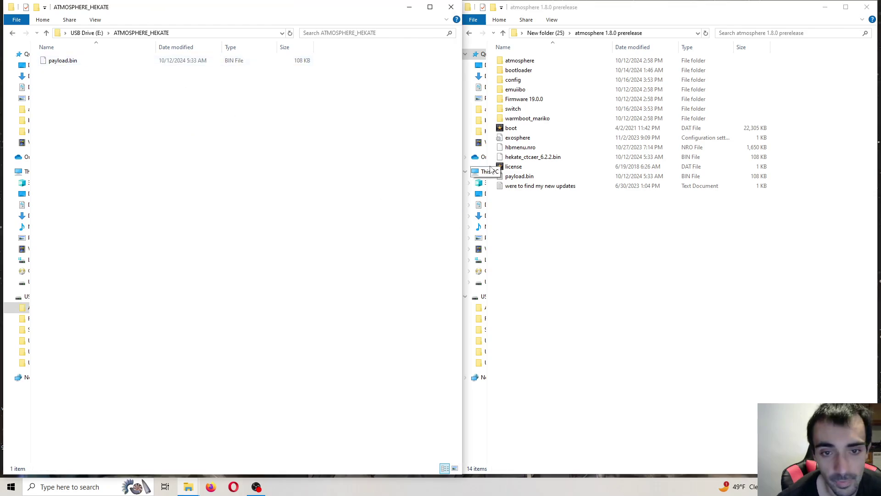
right_click(535, 178)
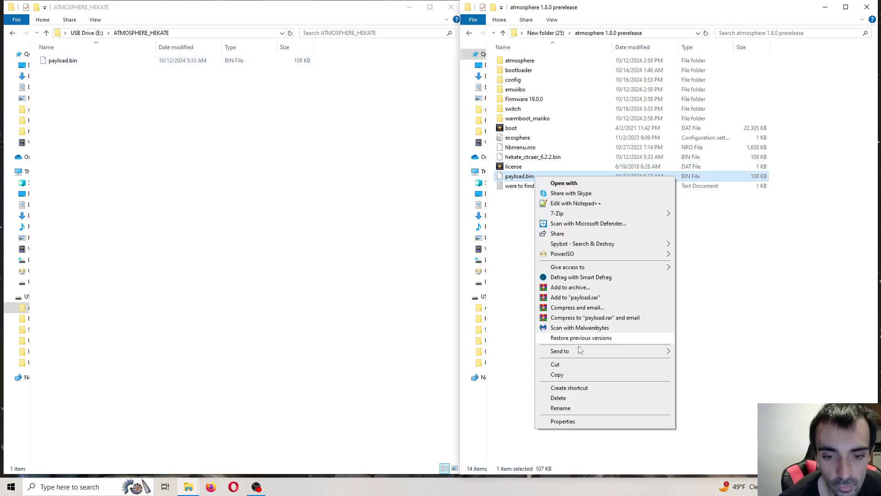
click(581, 376)
click(277, 228)
right_click(226, 174)
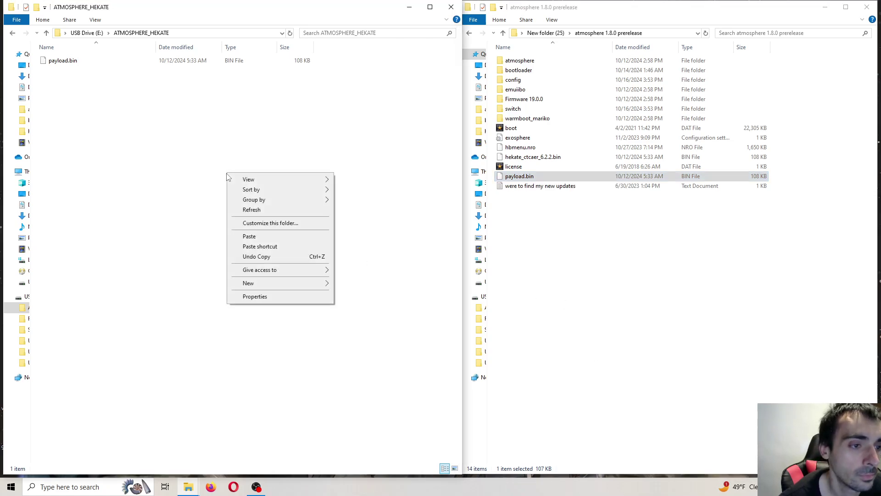
click(270, 236)
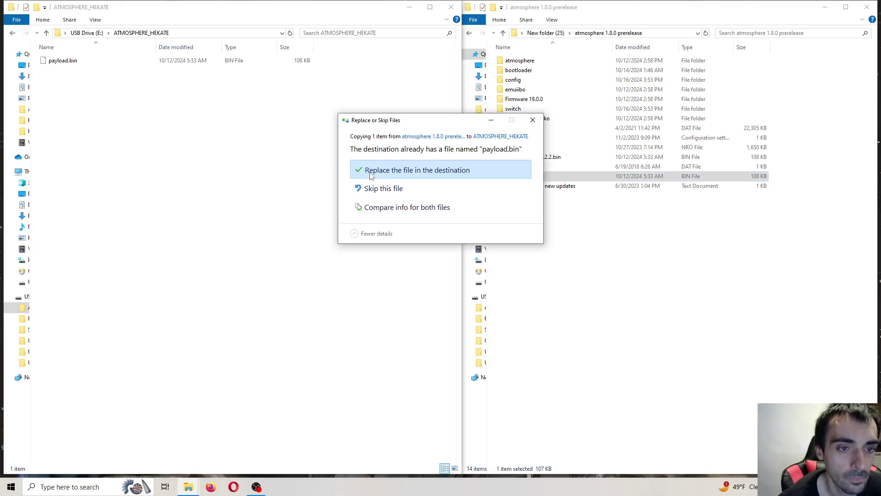
click(370, 175)
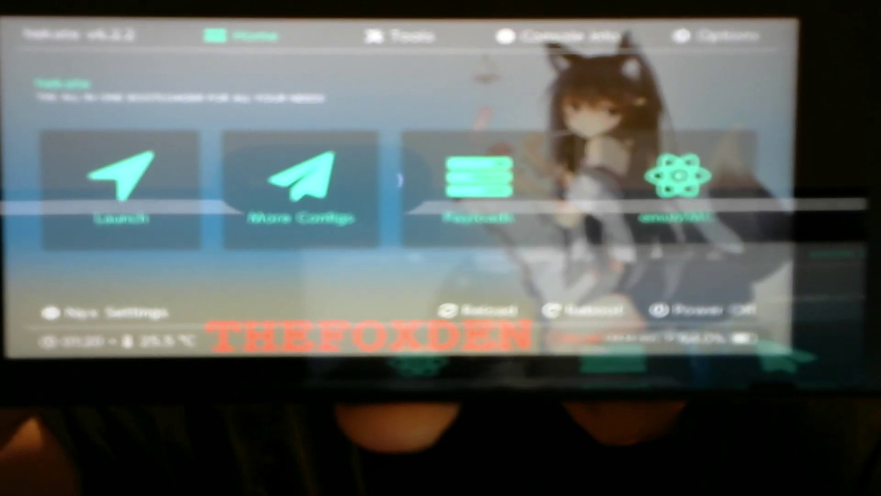
- Boot the Atmosphère entry from Hekate's Launch list into custom firmware
key(Return)
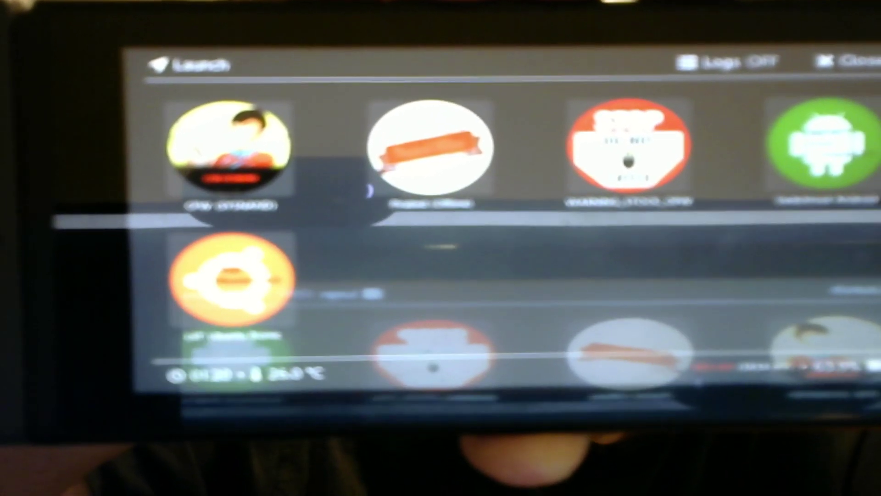
key(Return)
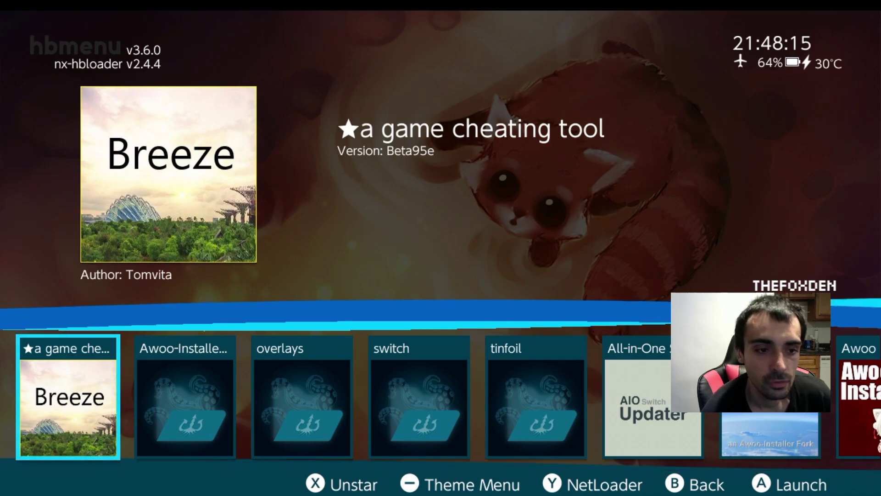
- Step right through the hbmenu app list until Daybreak 1.0.0 is selected
click(302, 397)
key(Right)
key(Right)
key(Right)
key(Right)
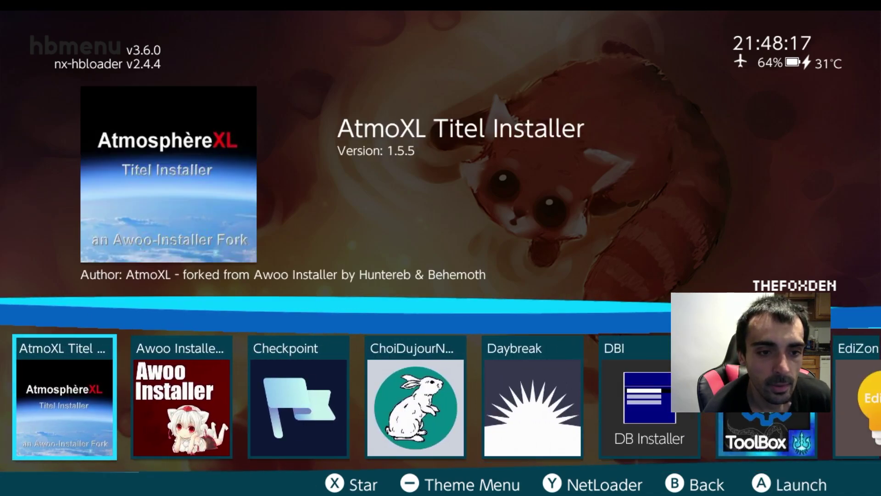
key(Right)
key(Right)
key(Right)
key(Right)
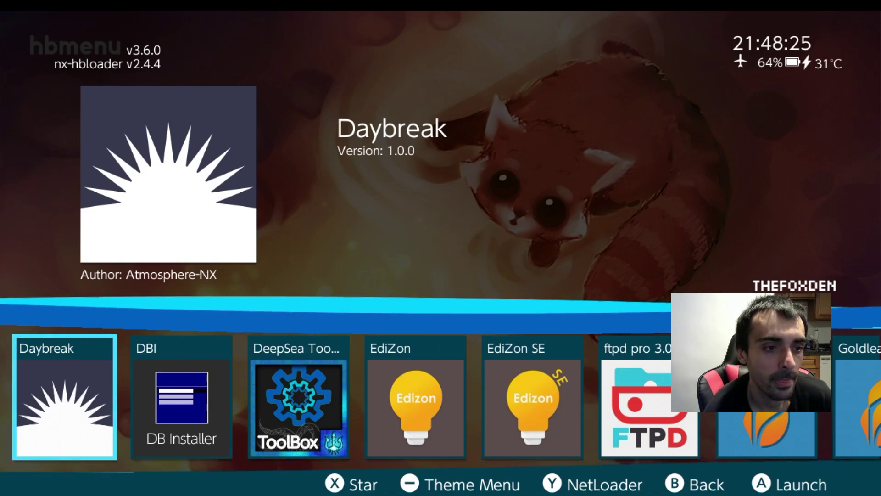
- Launch Daybreak, install the Firmware 19.0.0 folder, and choose to preserve settings
key(a)
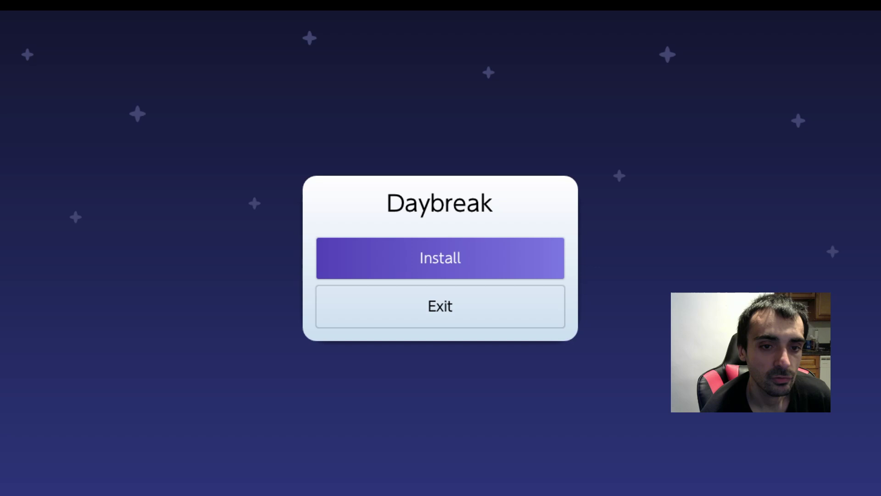
key(a)
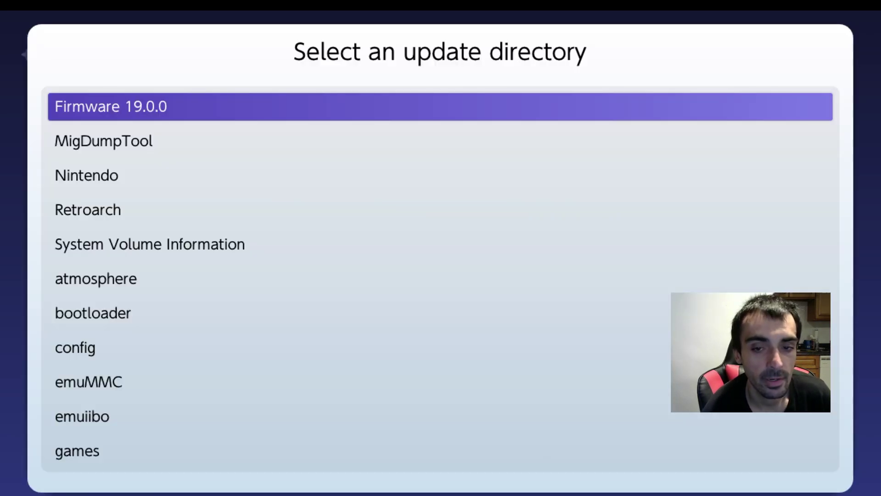
key(a)
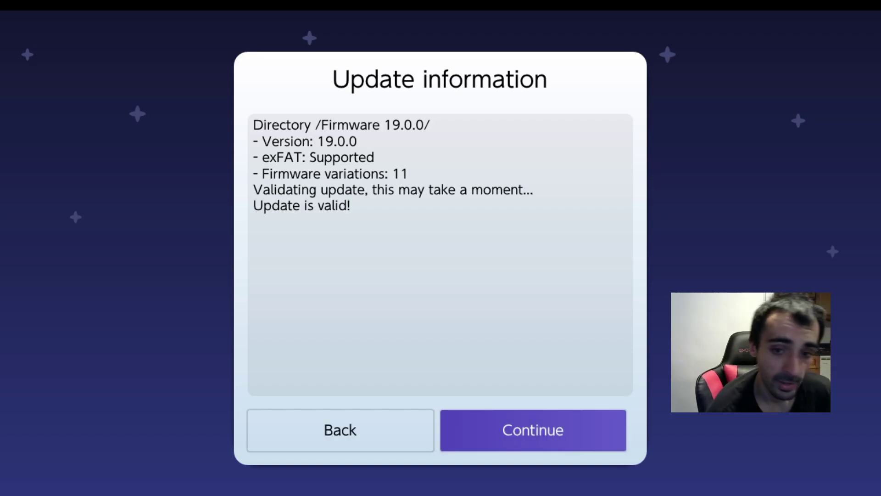
key(a)
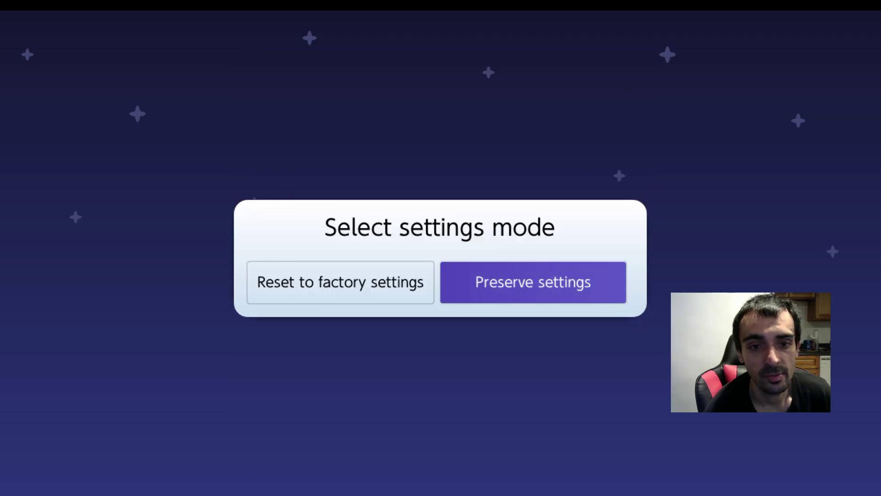
key(a)
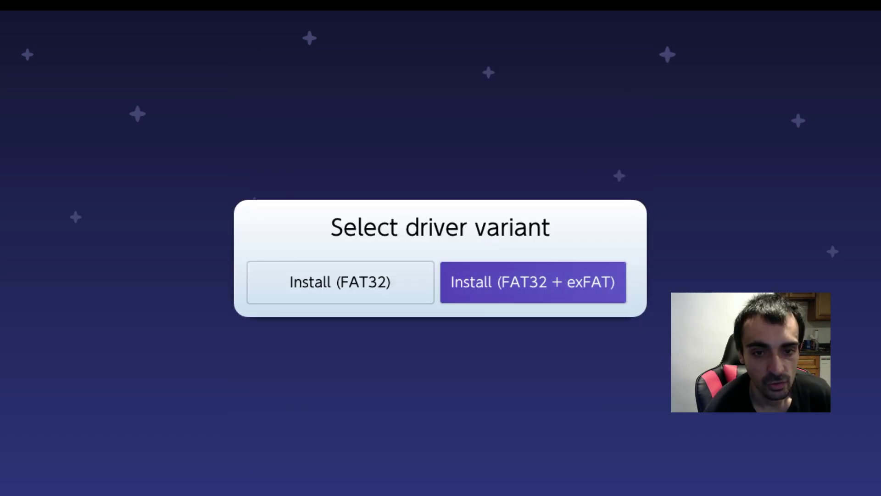